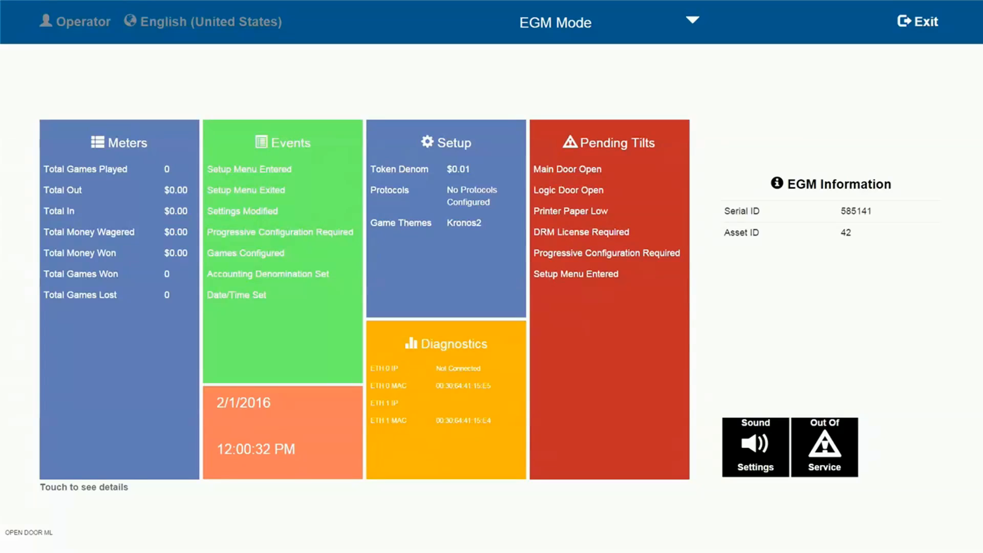
Open the Multilink Bank Controller progressive configuration and set the controller name to KRONOS
{"action": "left_click", "coordinate": [562, 22]}
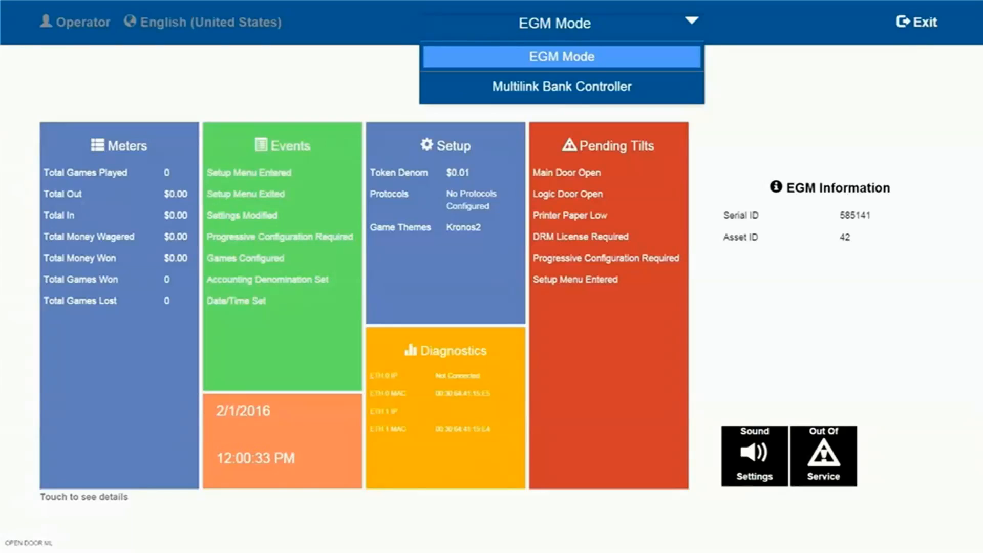
{"action": "left_click", "coordinate": [561, 87]}
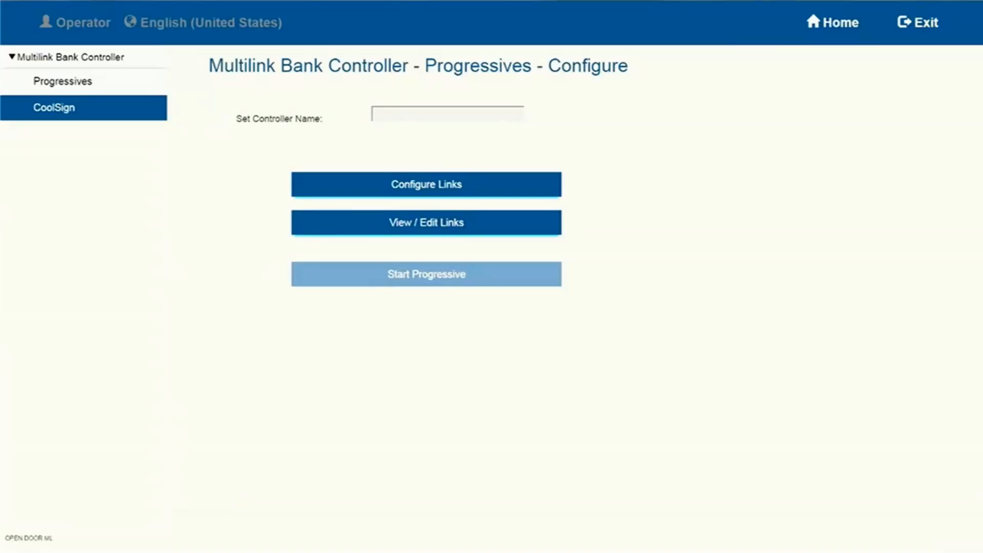
{"action": "left_click", "coordinate": [447, 113]}
{"action": "type", "text": "K"}
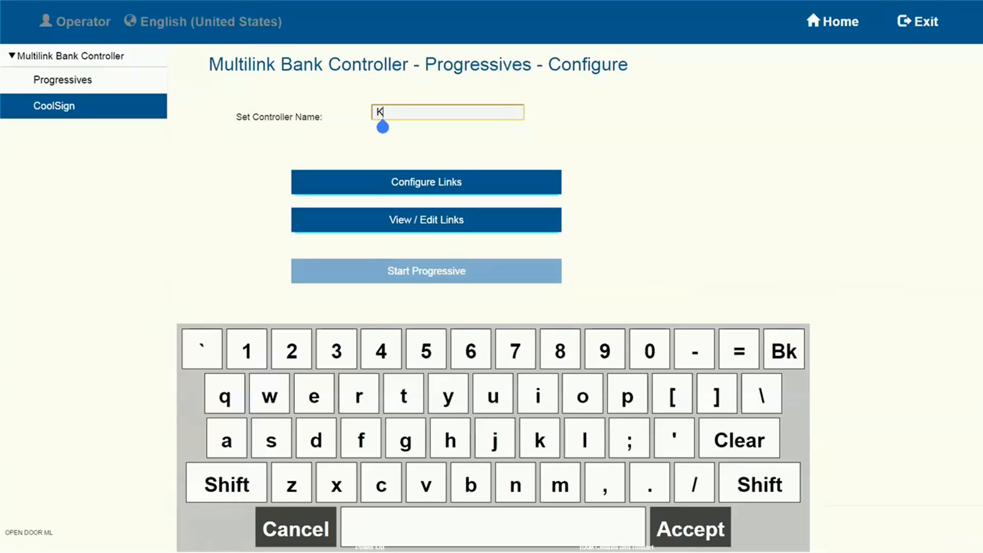
{"action": "type", "text": "RON"}
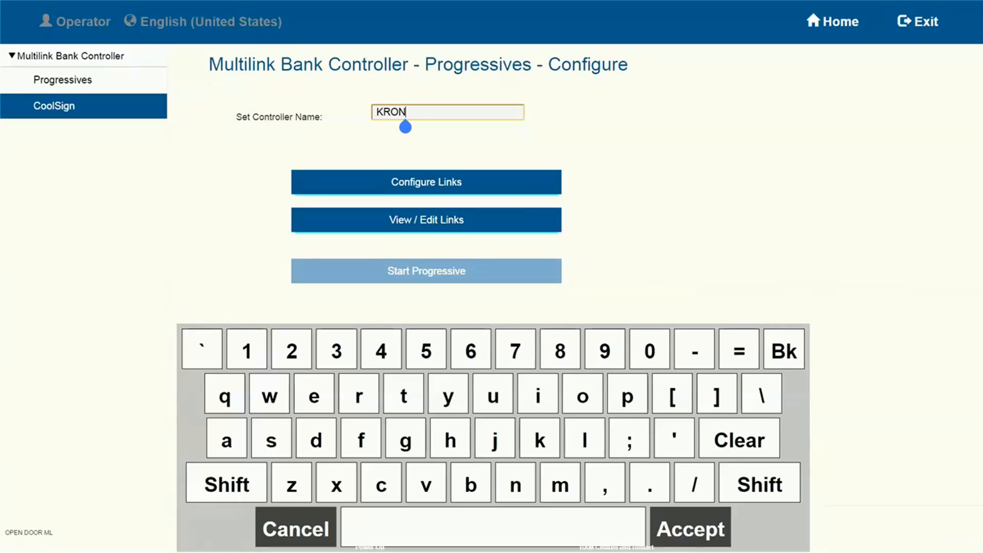
{"action": "type", "text": "OS"}
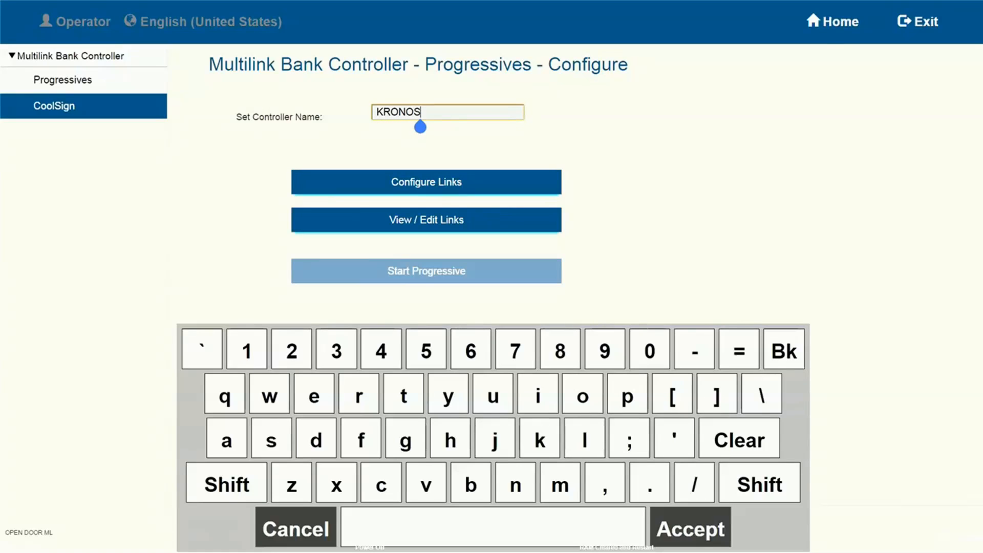
{"action": "left_click", "coordinate": [690, 527]}
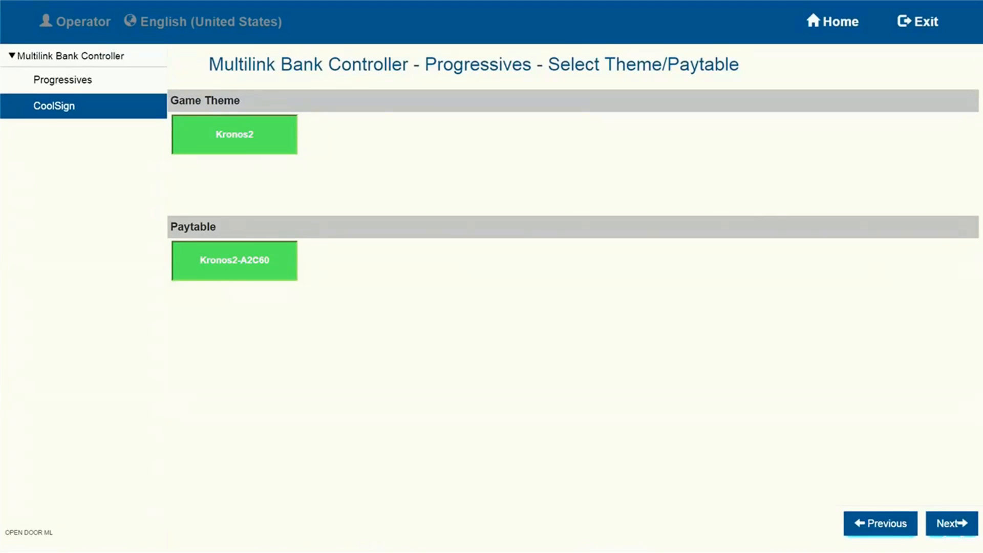
Configure a link for Kronos2, paytable Kronos2-A2C60, with the $0.01 denomination and all five levels, setting Level 1's override amount to $5,100.00
{"action": "left_click", "coordinate": [951, 523]}
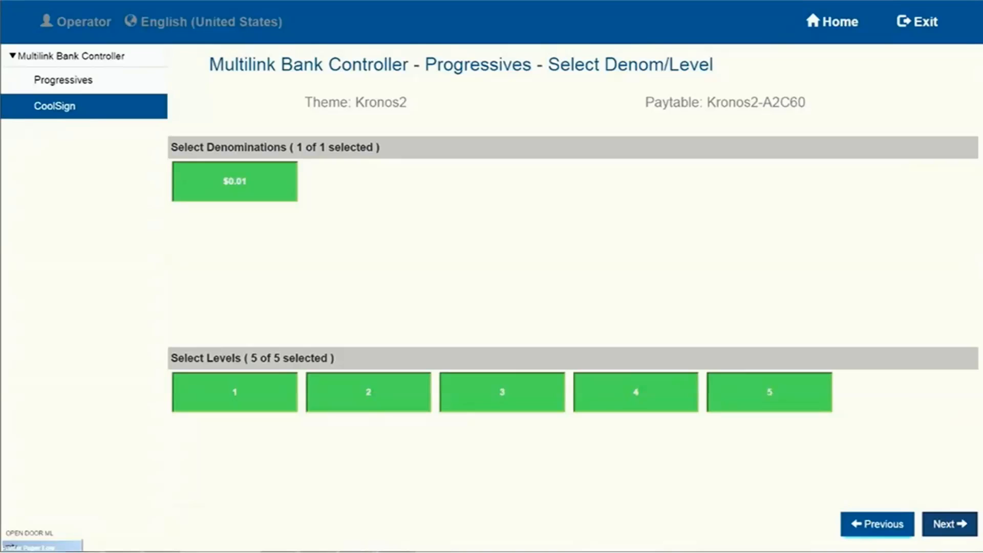
{"action": "left_click", "coordinate": [950, 523]}
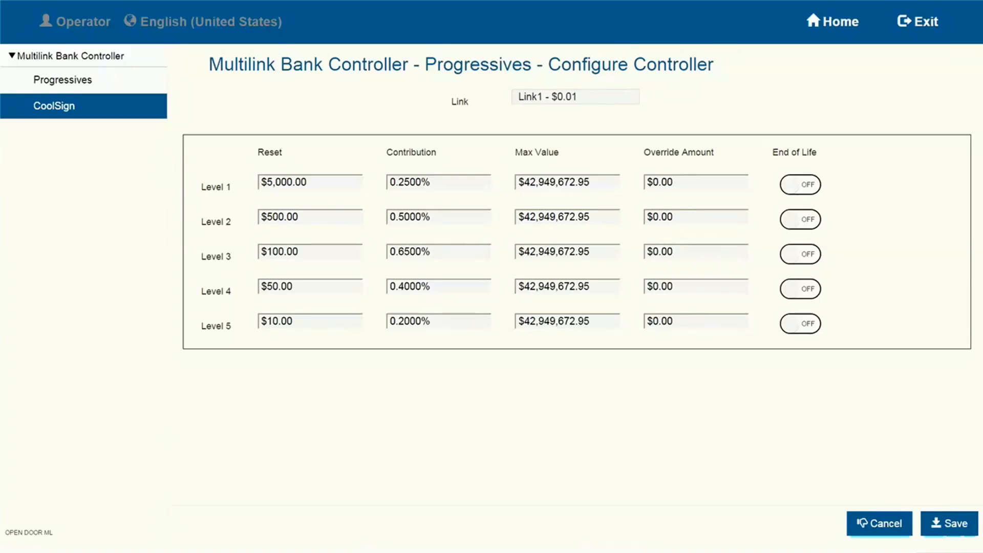
{"action": "left_click", "coordinate": [695, 182]}
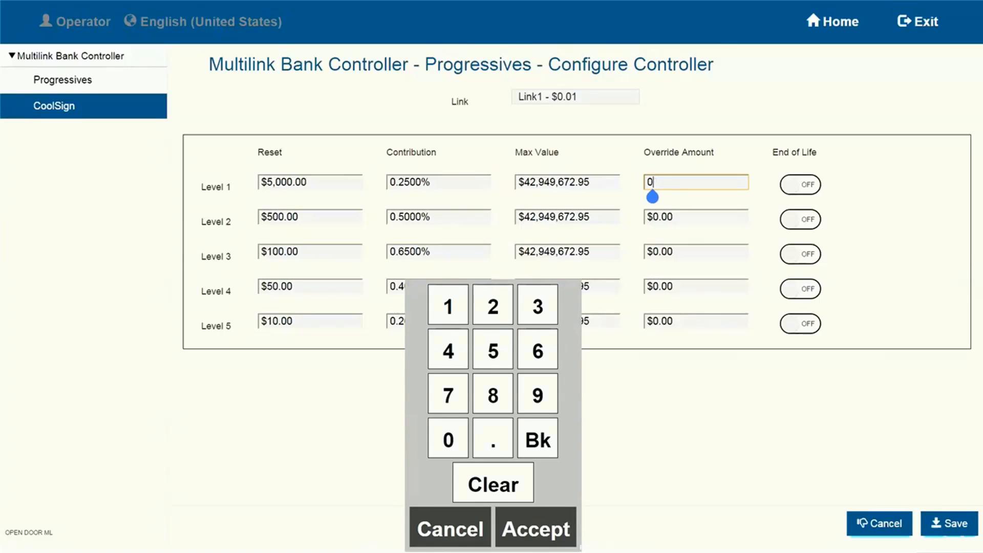
{"action": "key", "text": "BackSpace"}
{"action": "type", "text": "5100.00"}
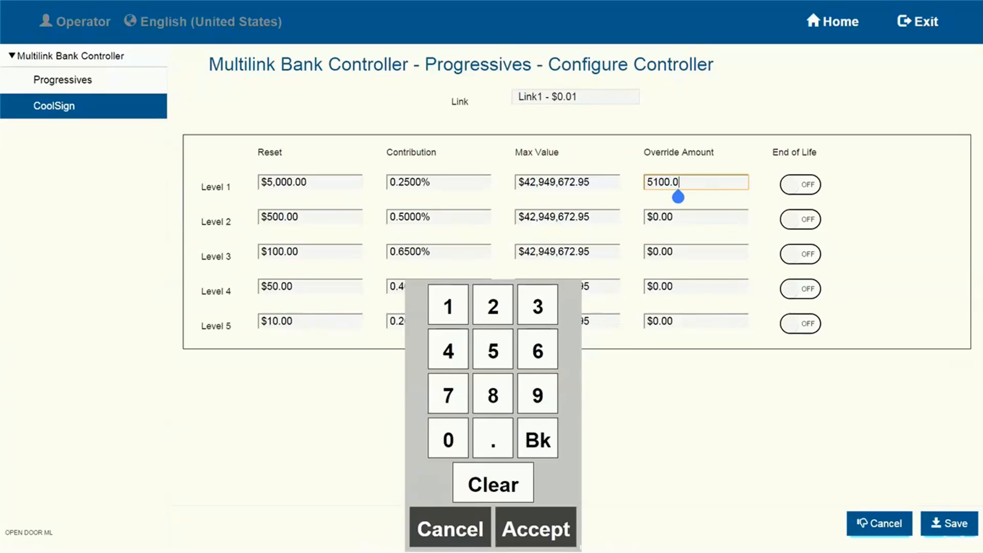
Set the override amounts to $510.00 for Level 2 and $110.00 for Level 3
{"action": "left_click", "coordinate": [696, 217]}
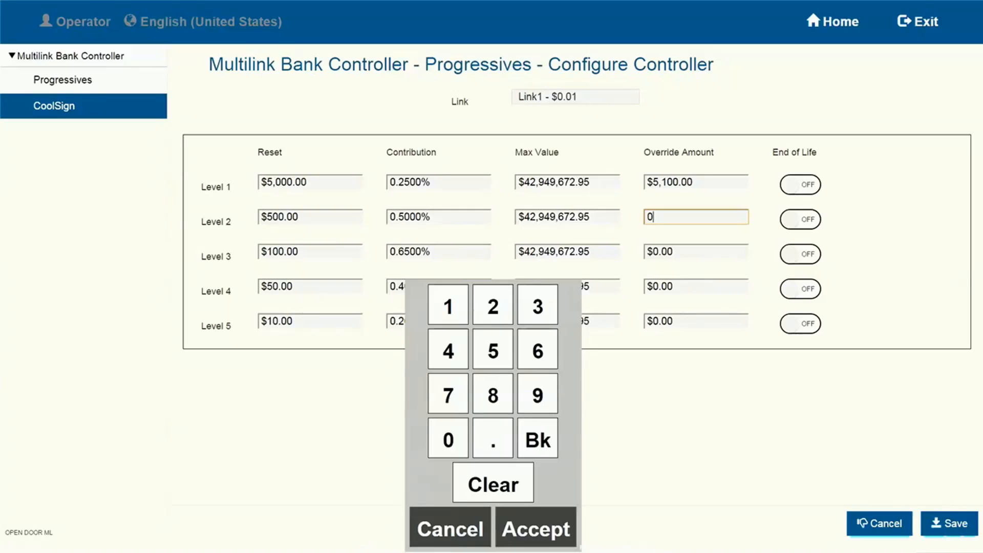
{"action": "type", "text": "510.0"}
{"action": "key", "text": "Return"}
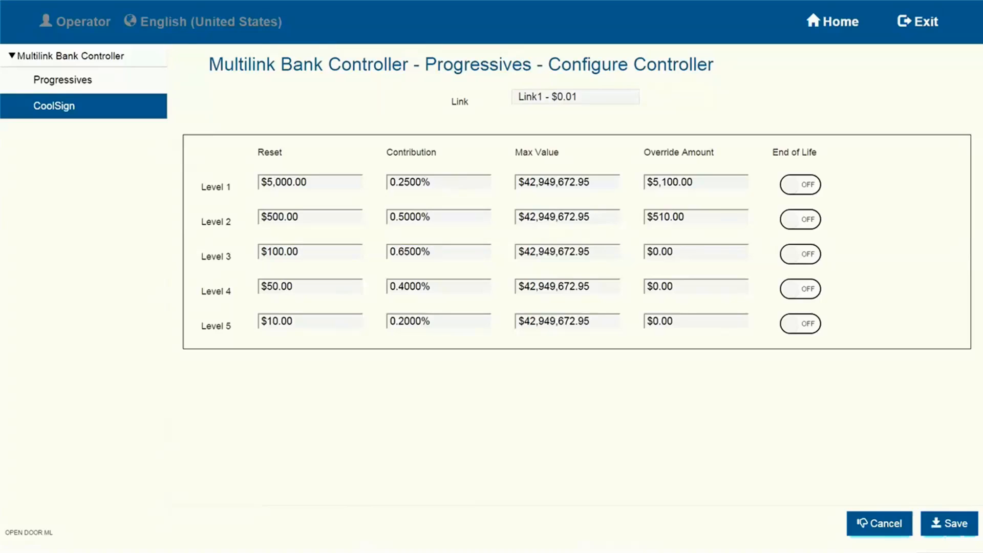
{"action": "left_click", "coordinate": [666, 251]}
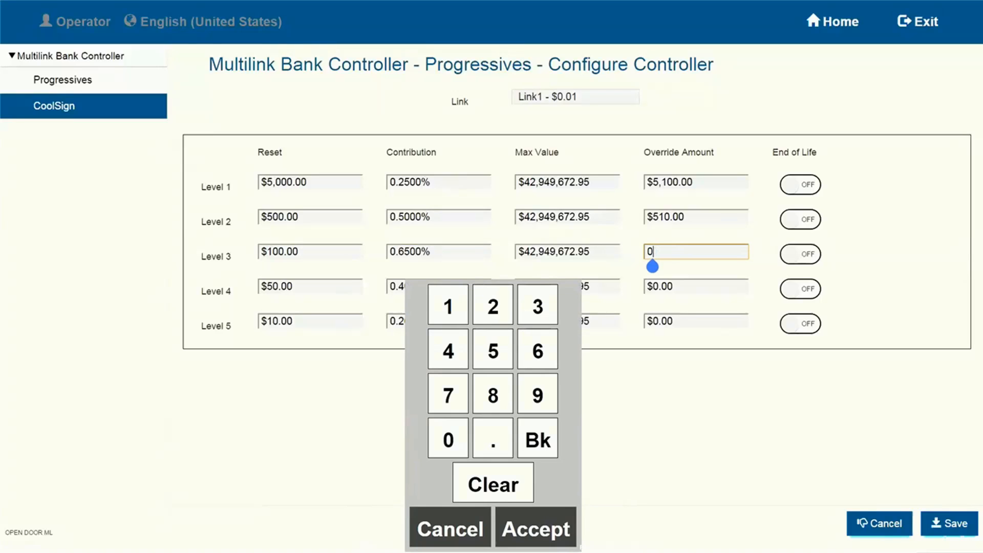
{"action": "type", "text": "110.0"}
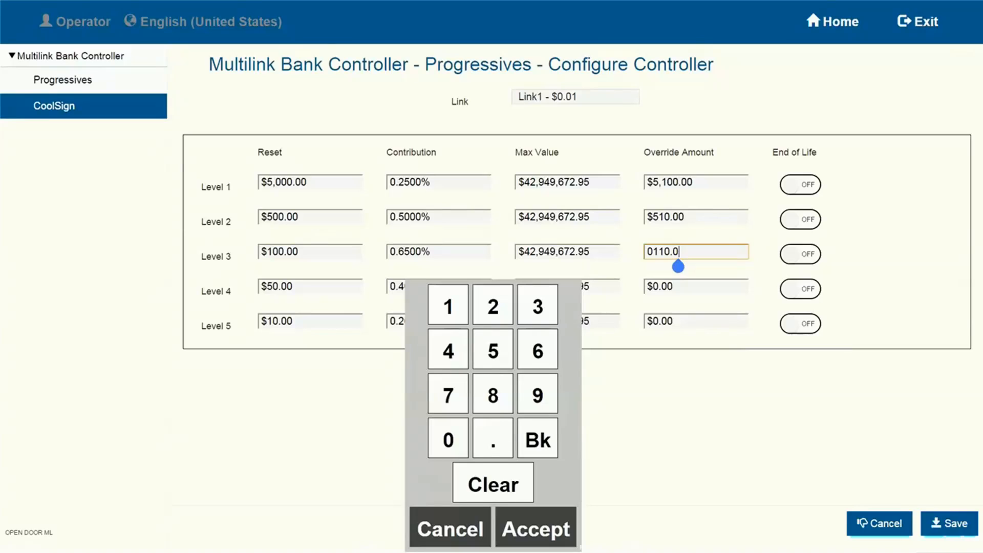
{"action": "left_click", "coordinate": [536, 528]}
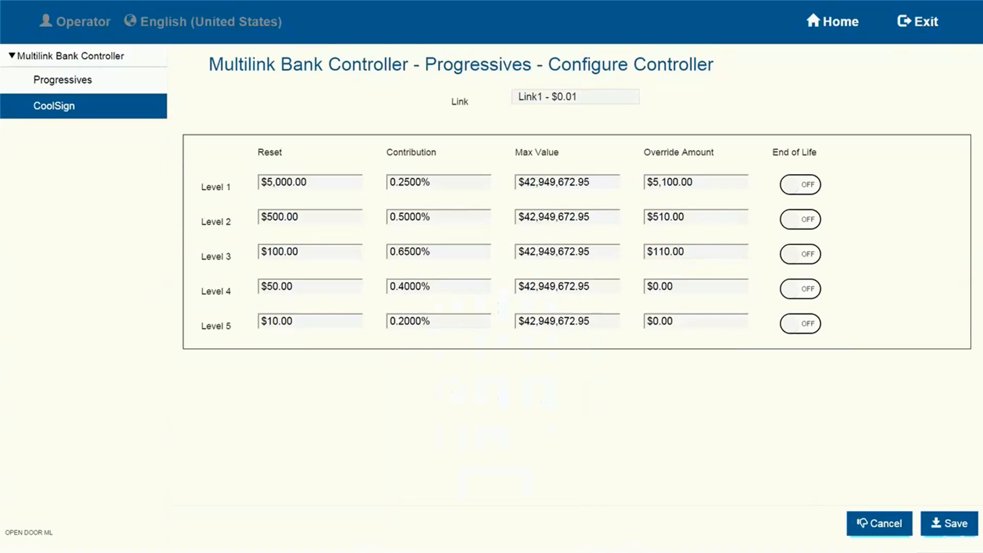
Save the controller's link configuration and open the configured links for viewing
{"action": "left_click", "coordinate": [652, 286]}
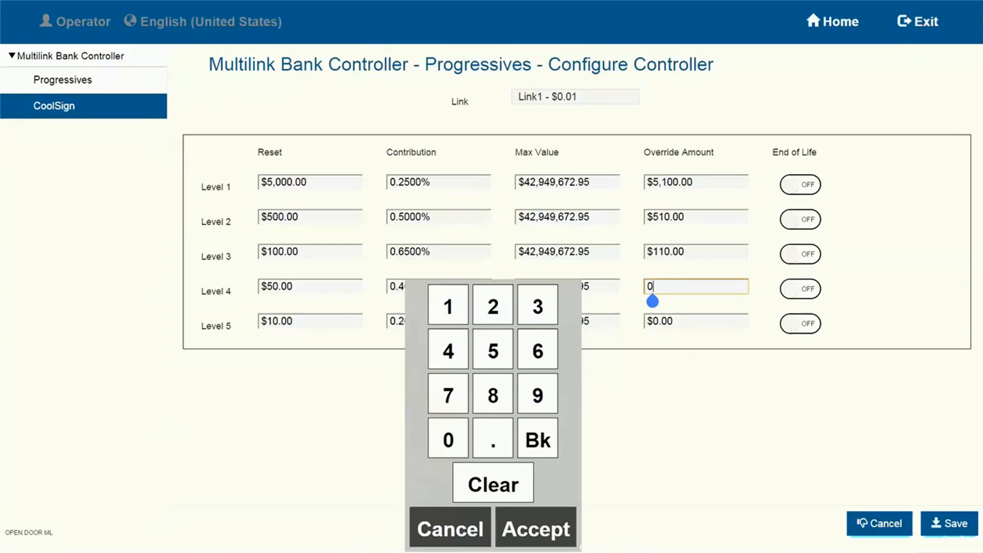
{"action": "left_click", "coordinate": [948, 523]}
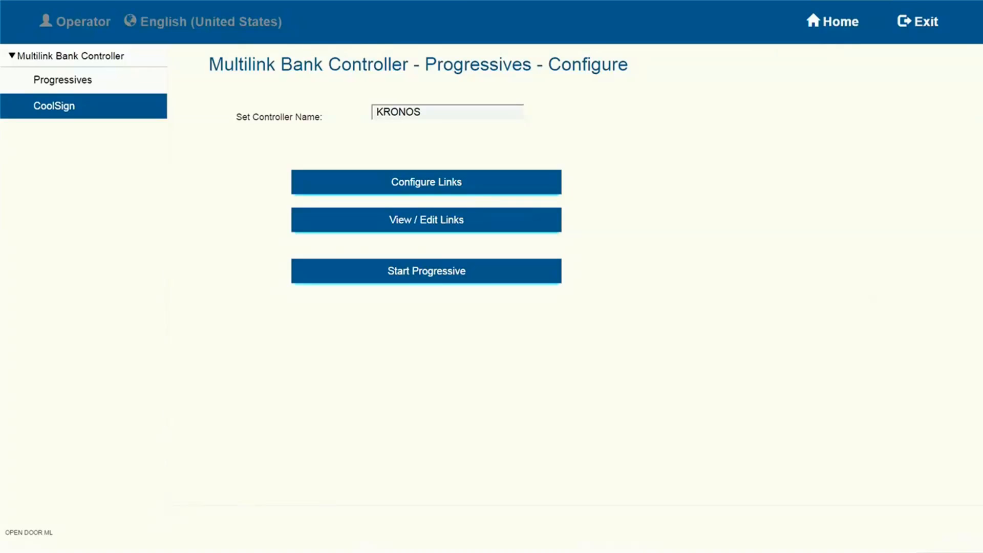
{"action": "left_click", "coordinate": [426, 219]}
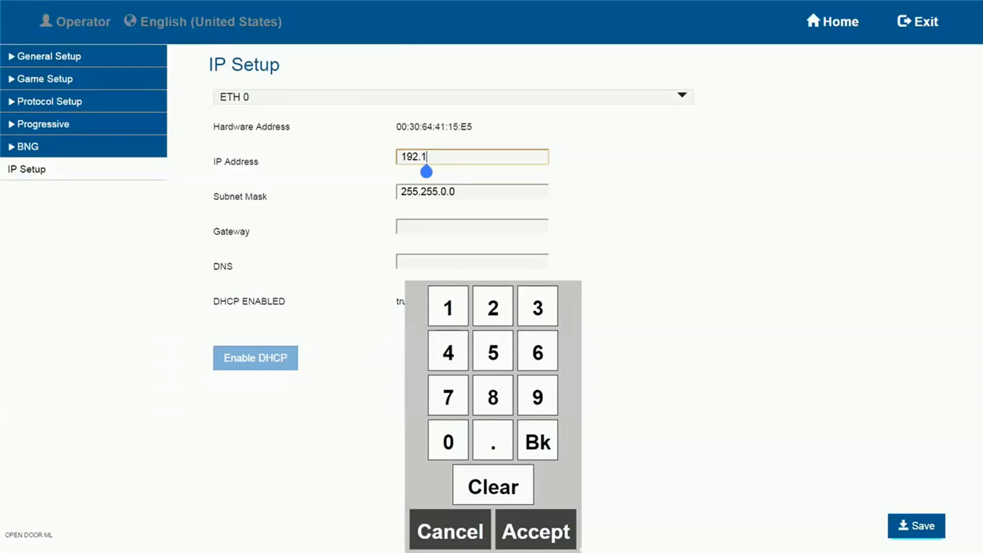
Set the ETH 0 IP address to 192.168.15.1 in IP Setup
{"action": "type", "text": "68.15."}
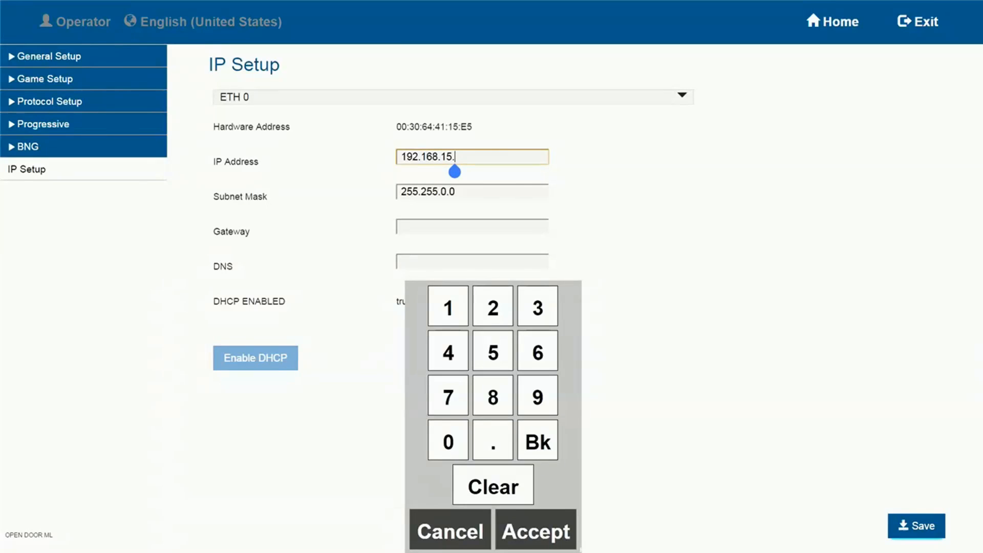
{"action": "type", "text": "1"}
Change the ETH 0 subnet mask to 255.255.255.0 and save the network settings
{"action": "left_click", "coordinate": [471, 191]}
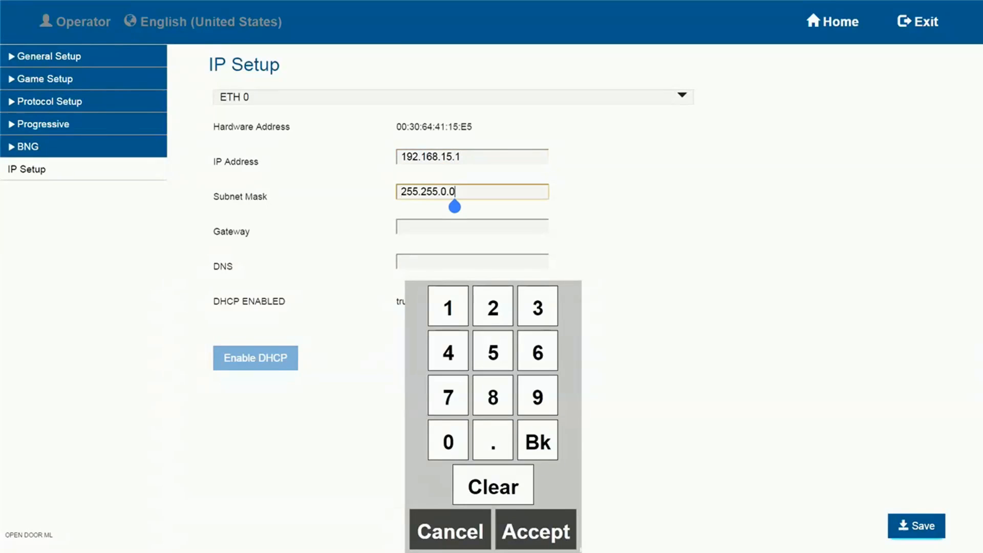
{"action": "key", "text": "BackSpace"}
{"action": "key", "text": "BackSpace"}
{"action": "key", "text": "BackSpace"}
{"action": "type", "text": "255.0"}
{"action": "key", "text": "Return"}
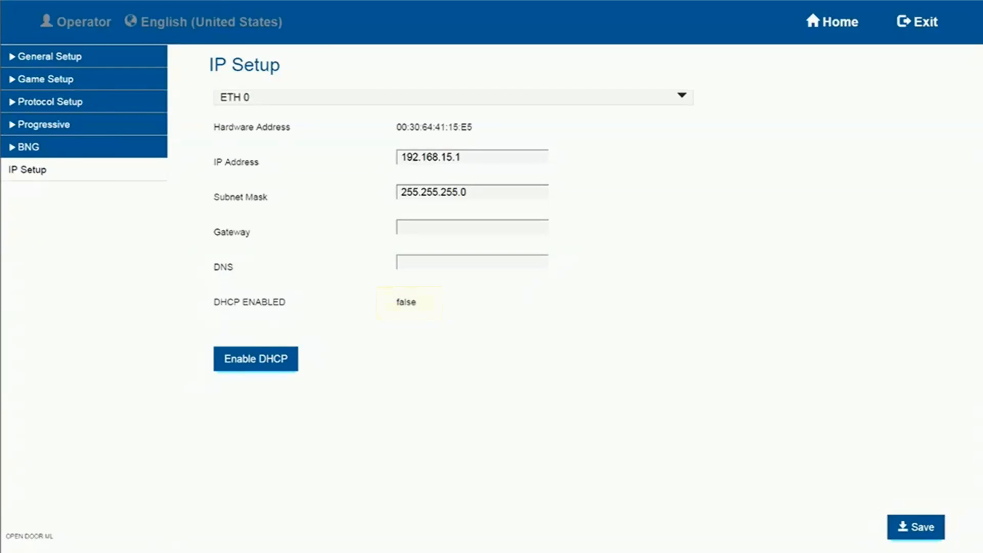
Assign the KRONOS group to the MML entry in BNG Setup and save the group setting
{"action": "left_click", "coordinate": [29, 147]}
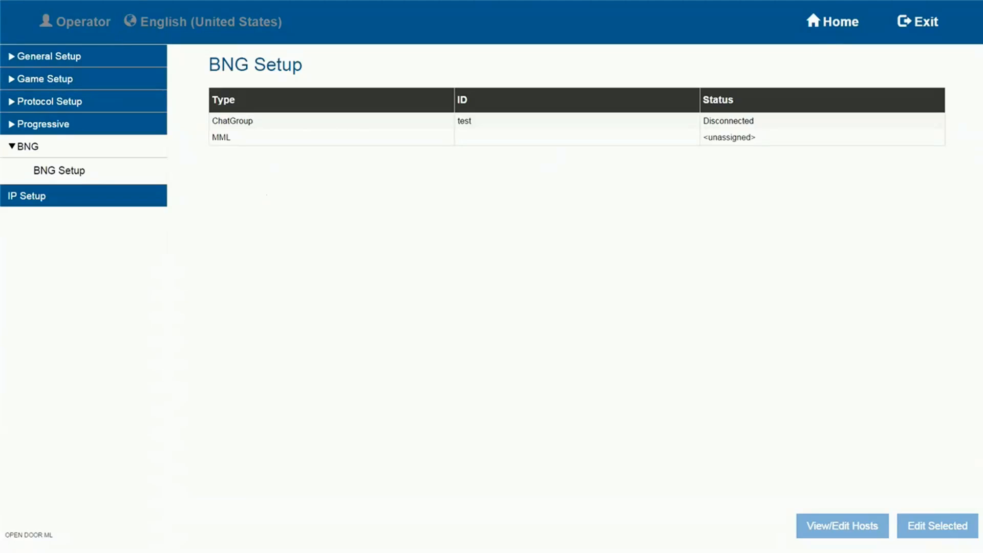
{"action": "left_click", "coordinate": [576, 137]}
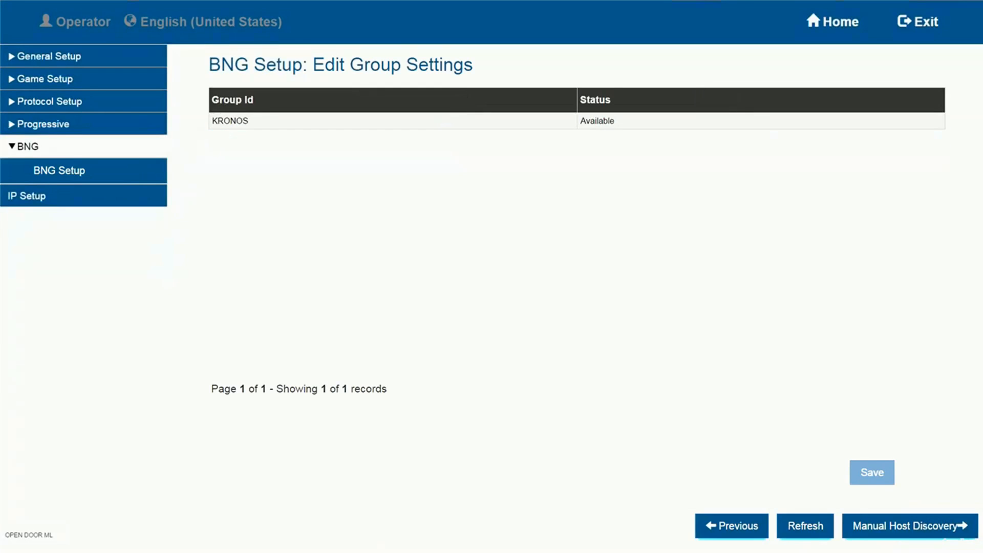
{"action": "left_click", "coordinate": [576, 121]}
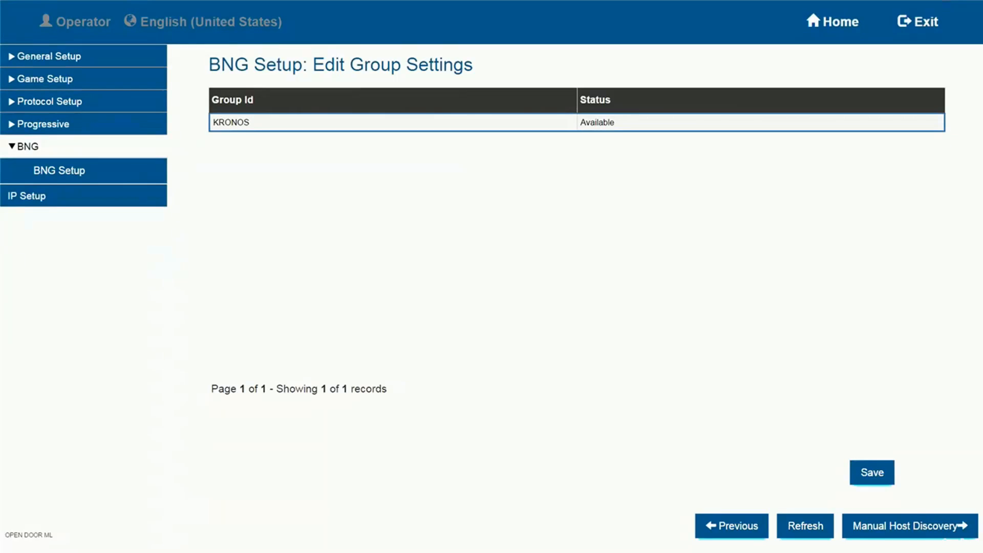
{"action": "left_click", "coordinate": [872, 472]}
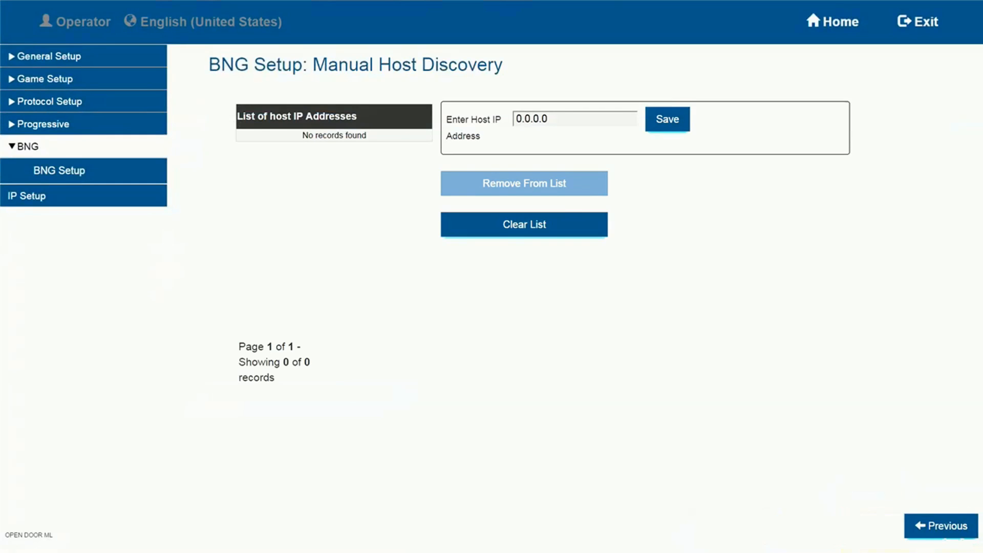
Add host IP address 192.168.15.1 to the manual host discovery list and save it
{"action": "left_click", "coordinate": [549, 119]}
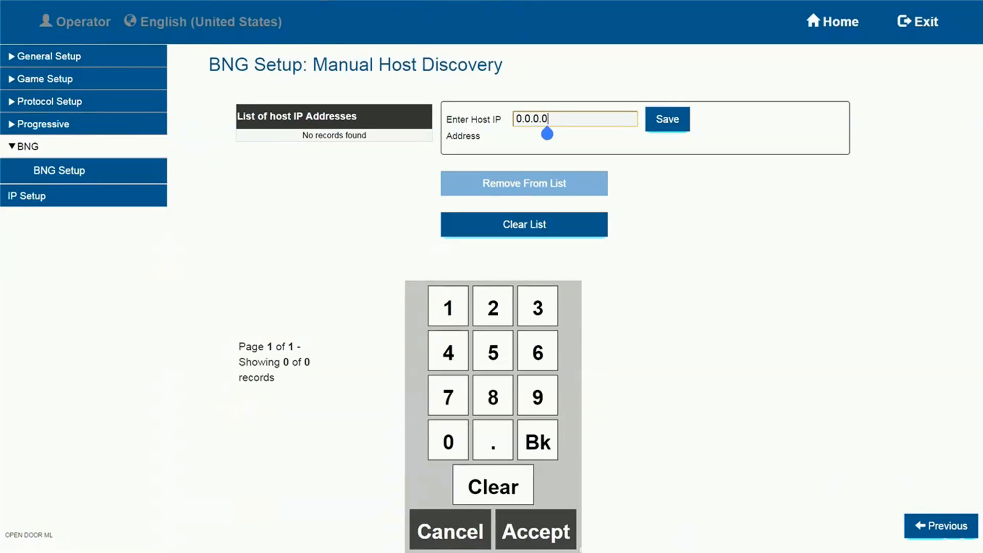
{"action": "left_click", "coordinate": [493, 485]}
{"action": "type", "text": "1"}
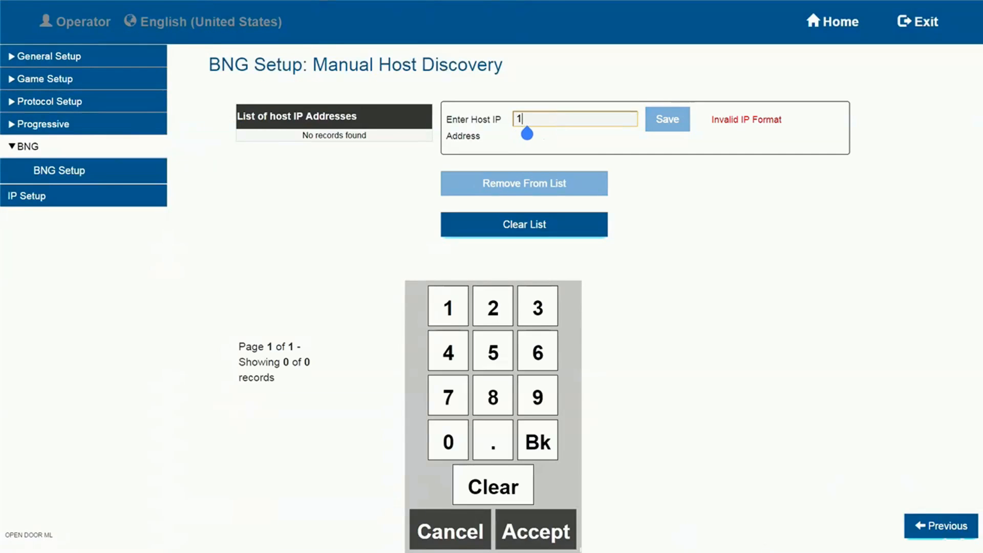
{"action": "type", "text": "92.168"}
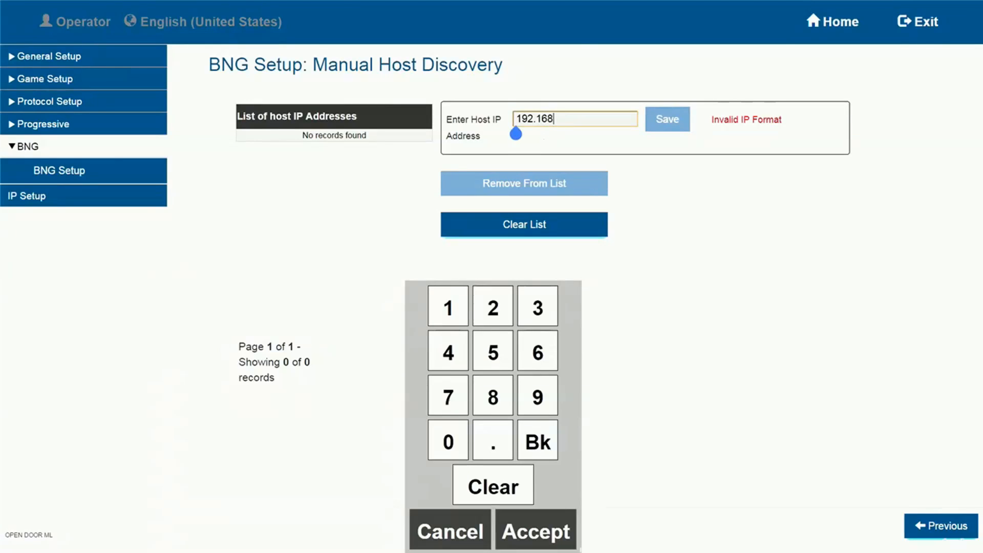
{"action": "type", "text": ".15"}
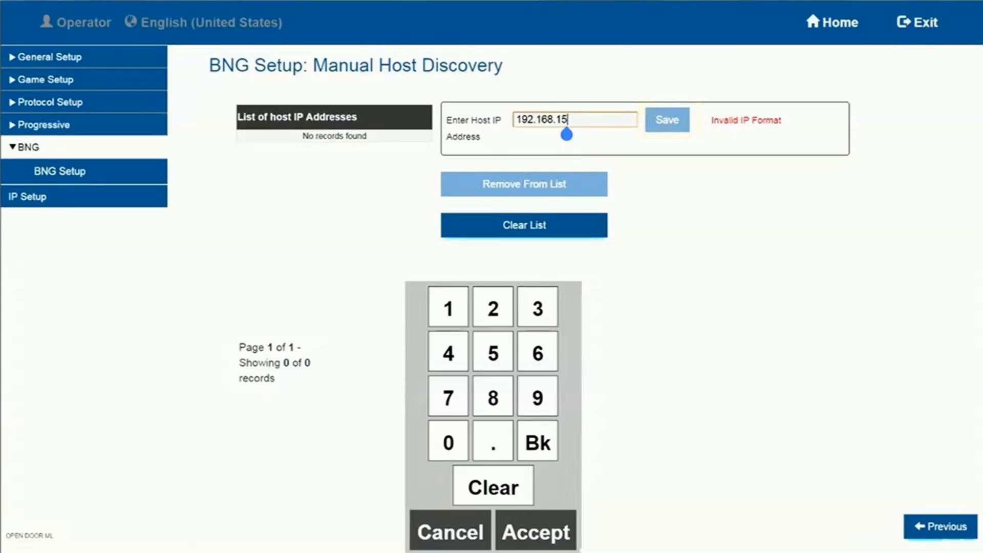
{"action": "type", "text": ".1"}
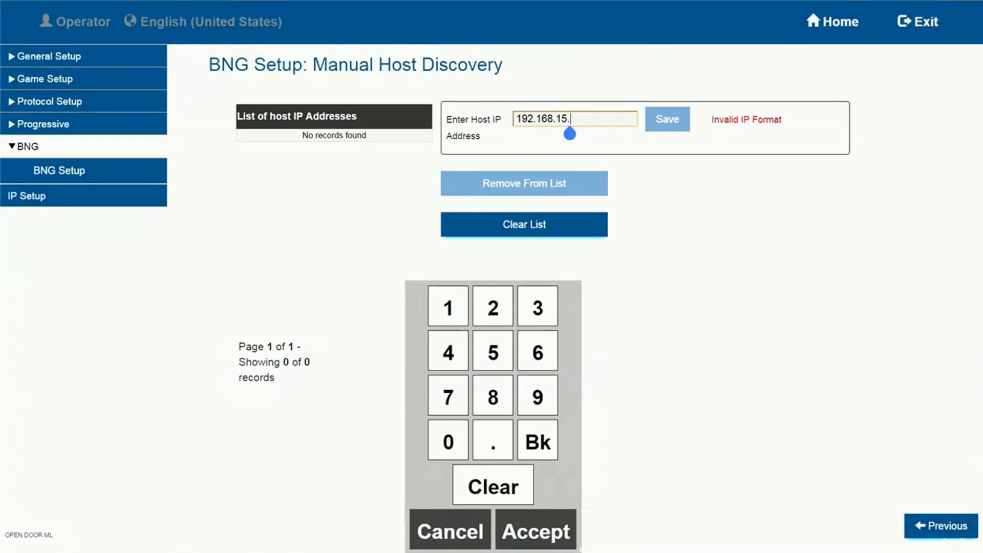
{"action": "left_click", "coordinate": [667, 119]}
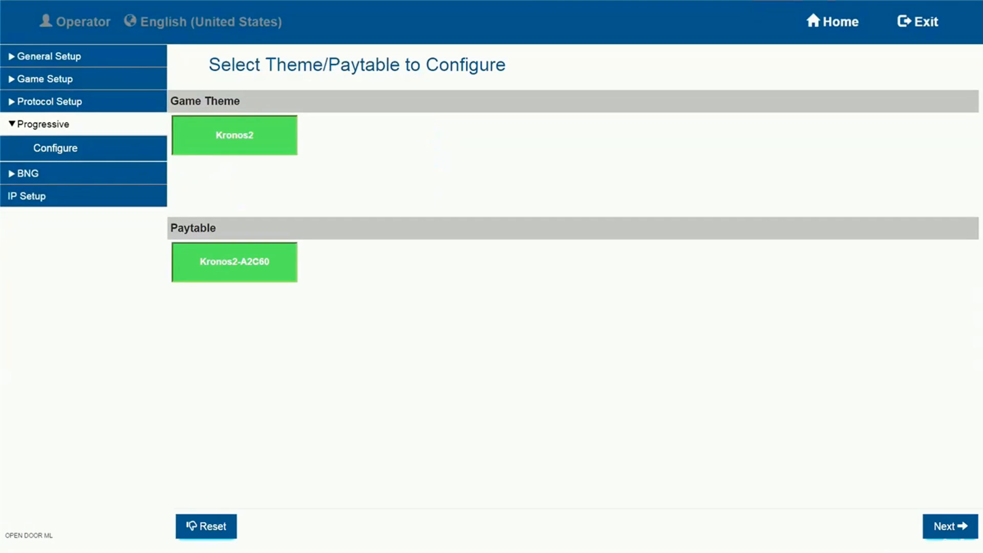
Configure the Kronos2 progressive at $0.01 with all five levels and assign KRONOS as its Multilink host, completing the controller configuration
{"action": "left_click", "coordinate": [950, 526]}
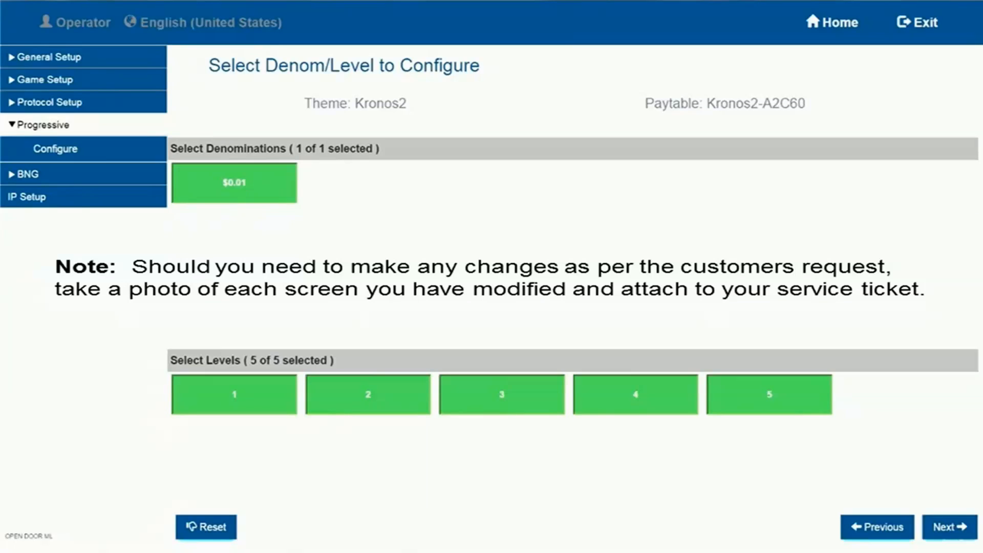
{"action": "left_click", "coordinate": [949, 527]}
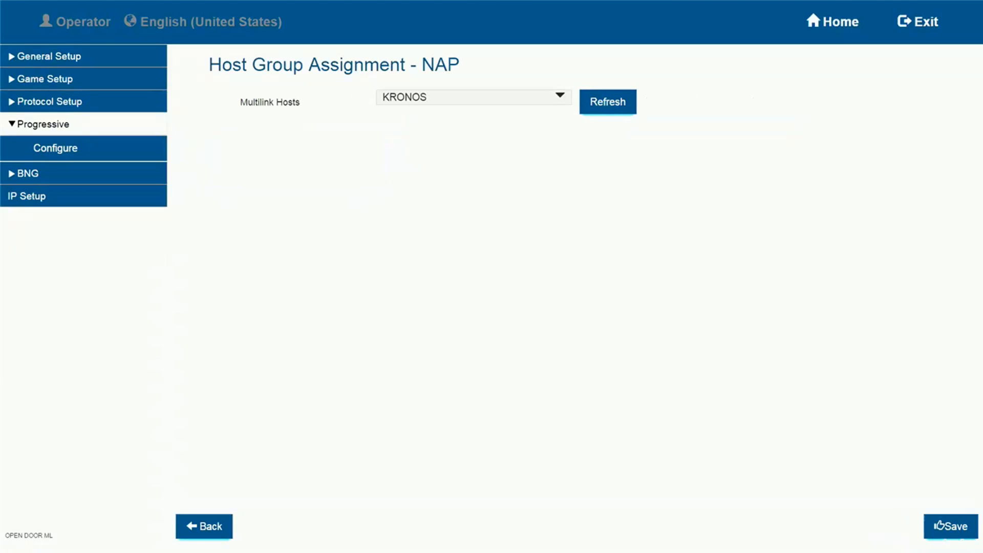
{"action": "left_click", "coordinate": [473, 97]}
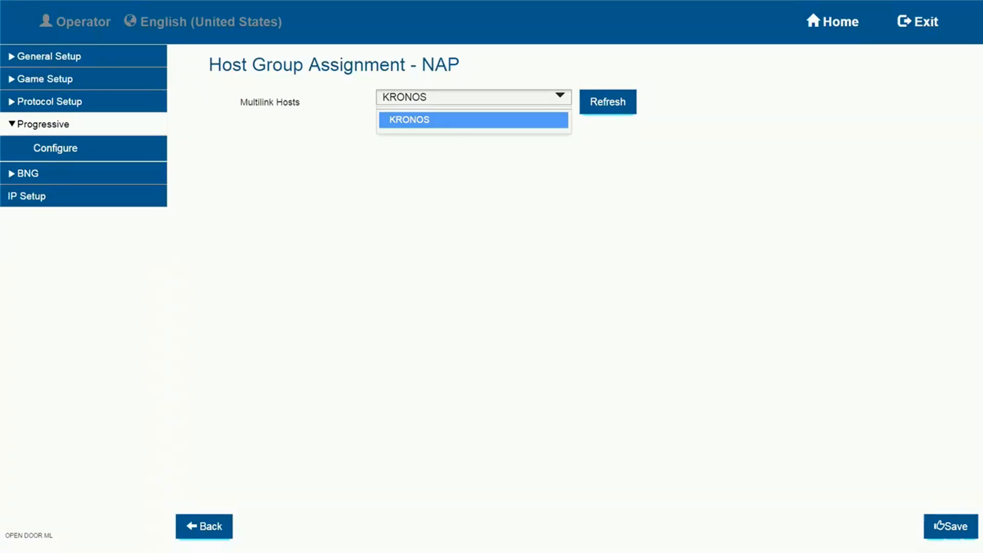
{"action": "left_click", "coordinate": [474, 120]}
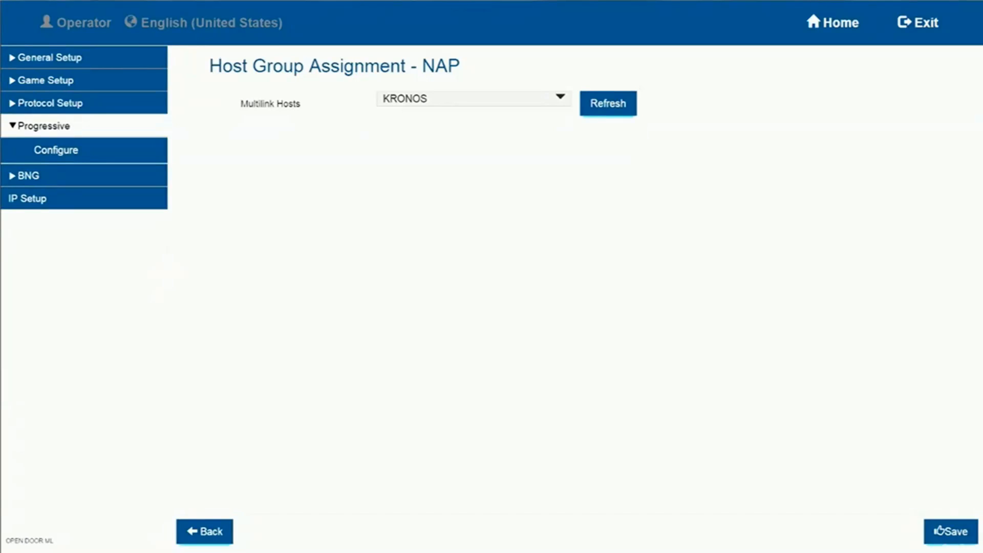
{"action": "left_click", "coordinate": [950, 530]}
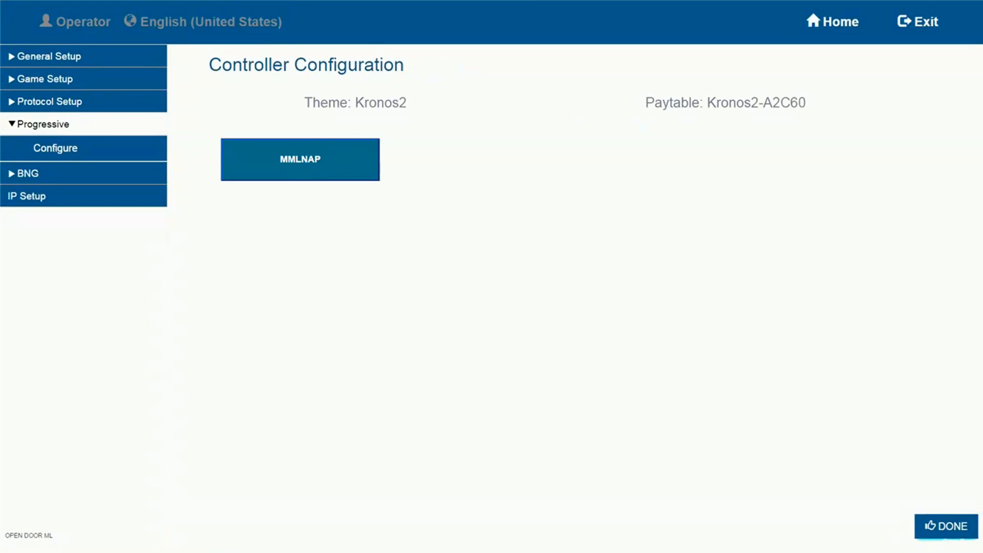
{"action": "left_click", "coordinate": [946, 526]}
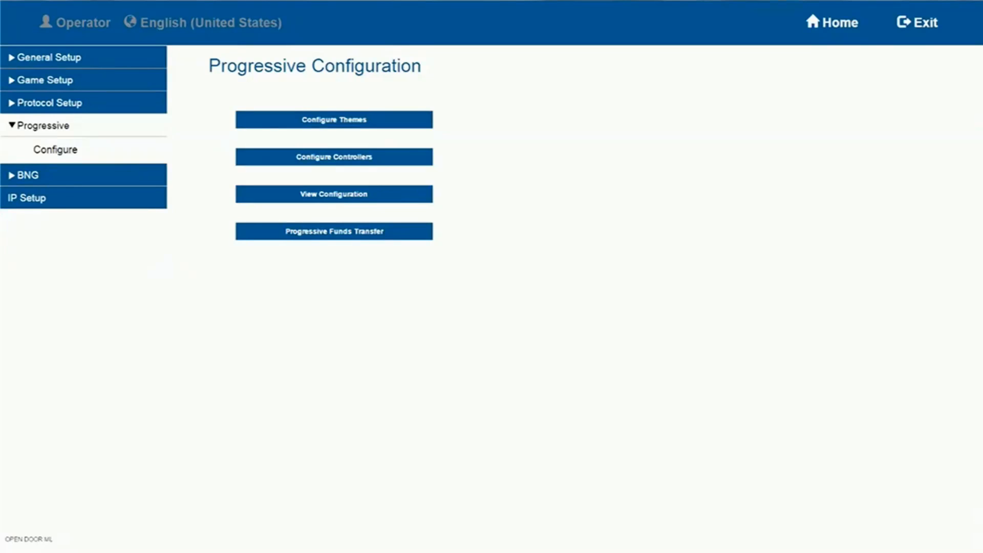
Check the connection status of the ChatGroup and MML entries in BNG Setup
{"action": "left_click", "coordinate": [83, 175]}
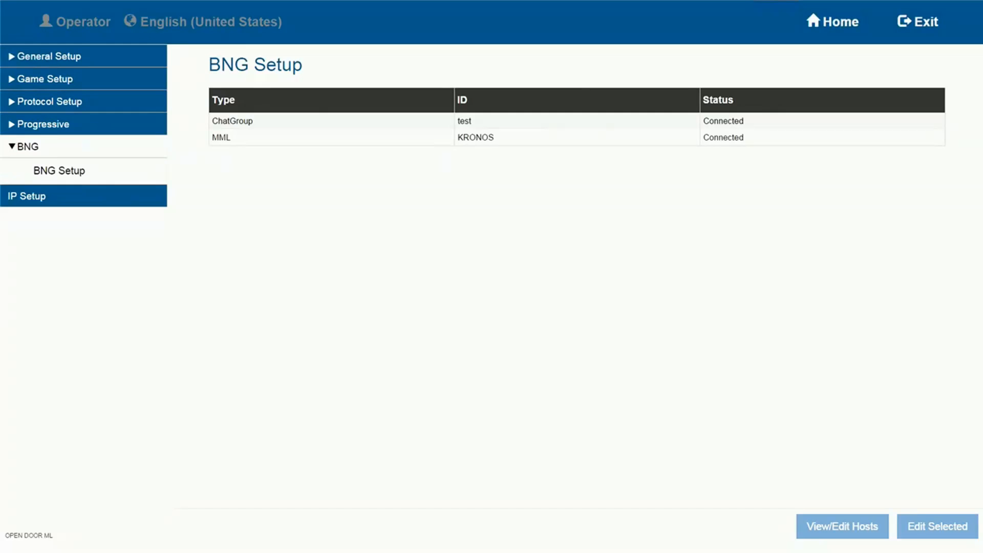